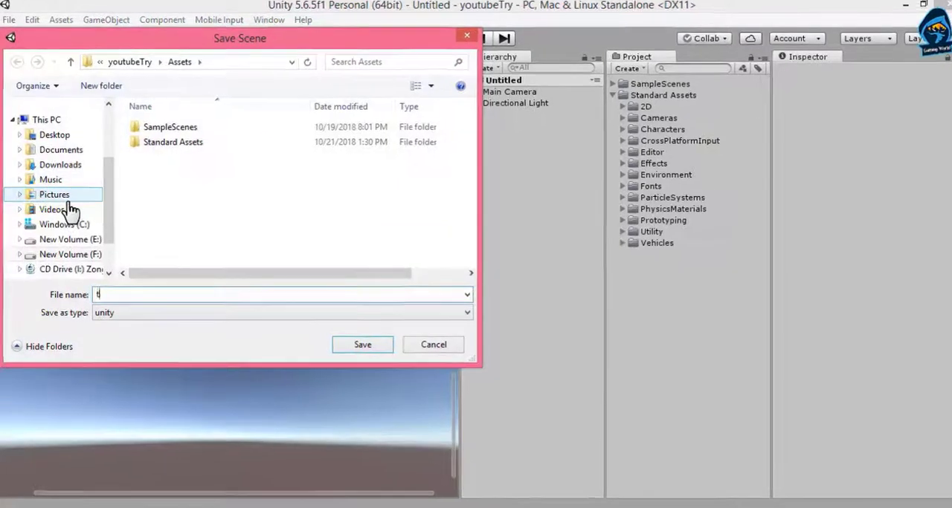
Save the scene as terrainpractise in the project's Assets folder.
type("npract")
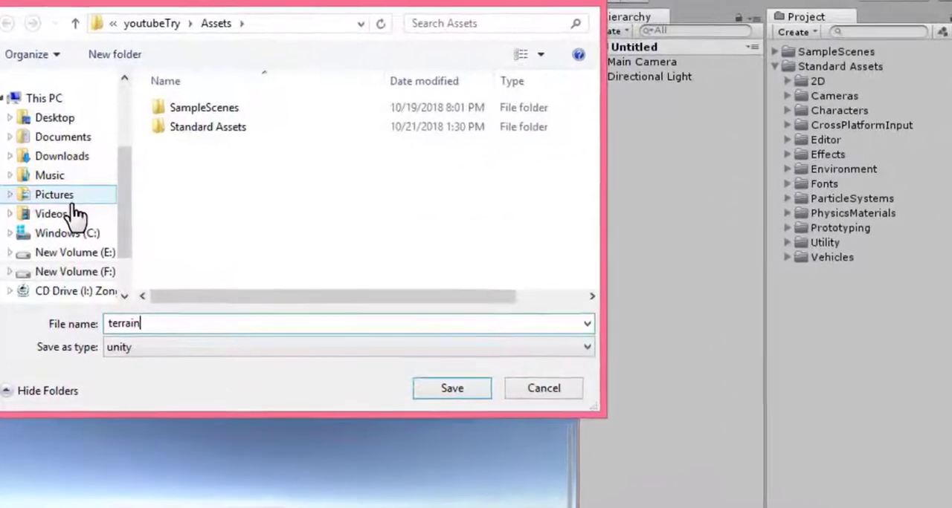
type("i")
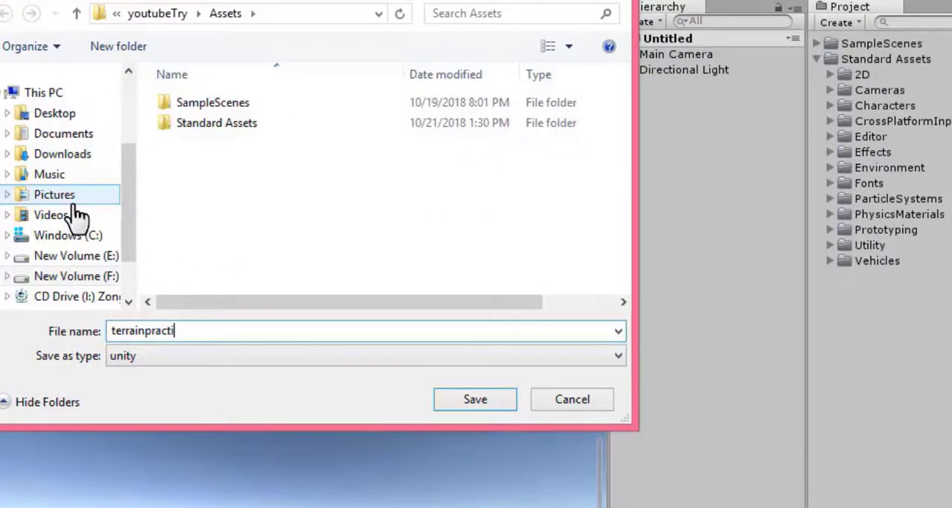
type("se")
key("Return")
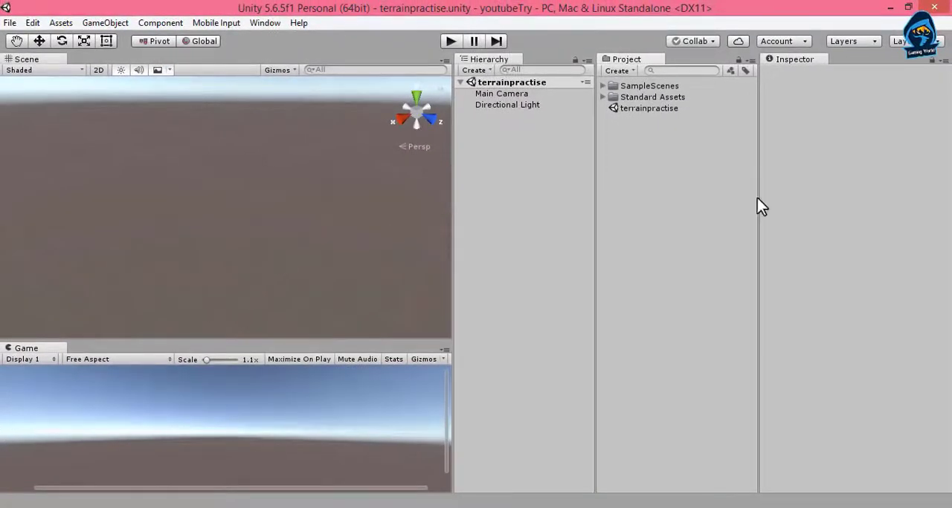
Create a project folder named myScenes and move the terrainpractise scene into it.
left_click(662, 108)
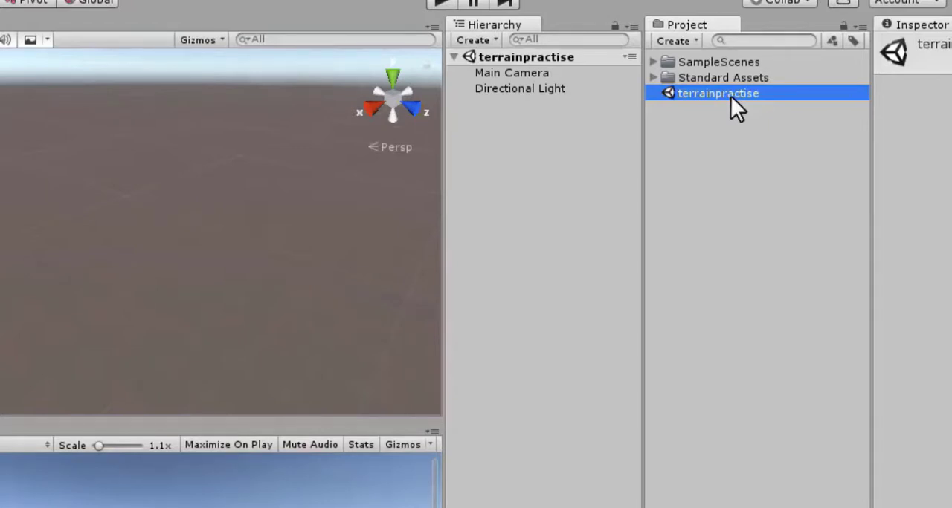
left_click(704, 142)
right_click(704, 142)
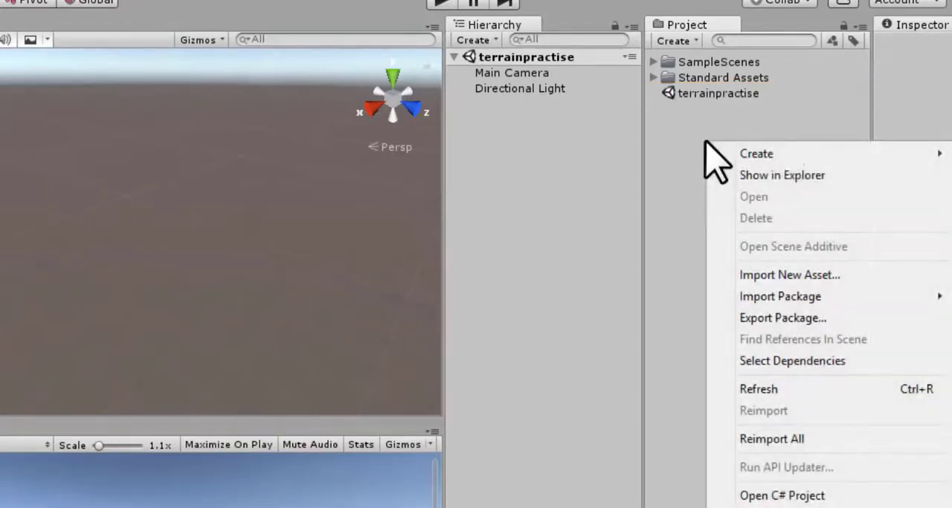
mouse_move(775, 157)
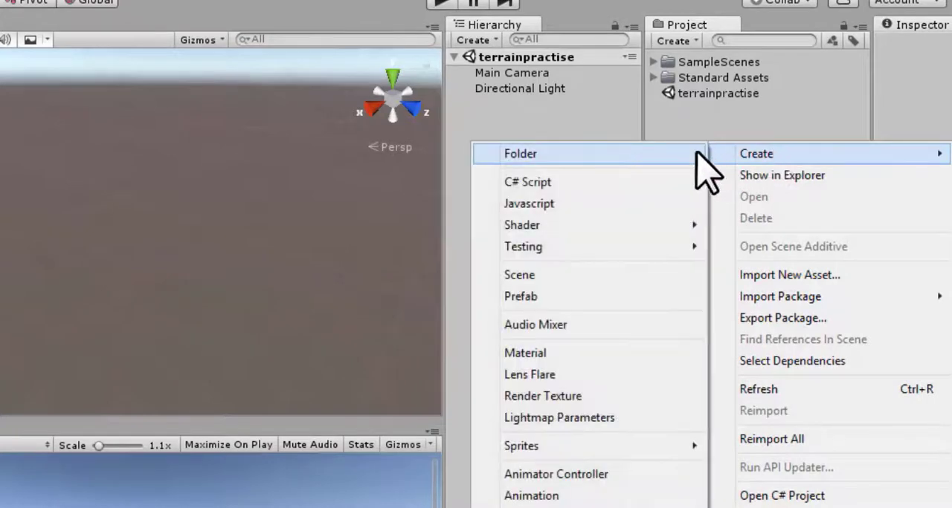
left_click(669, 157)
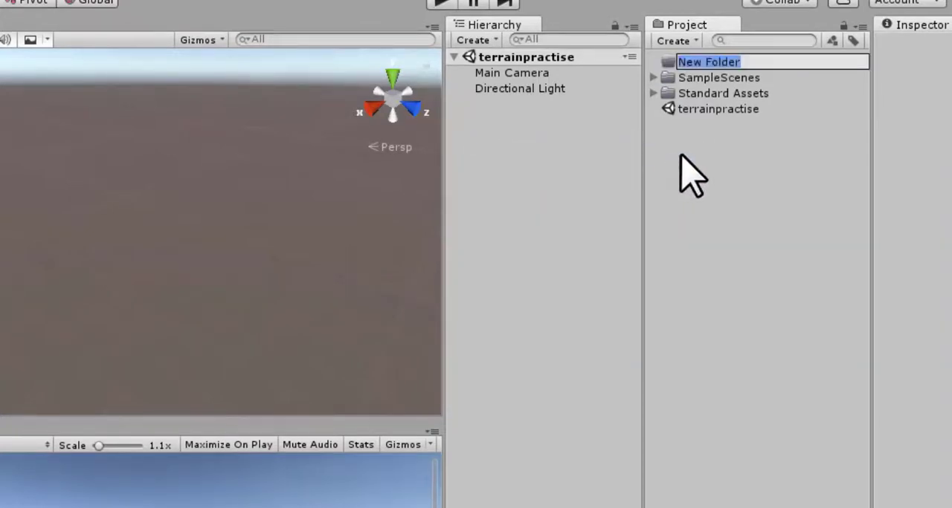
type("my")
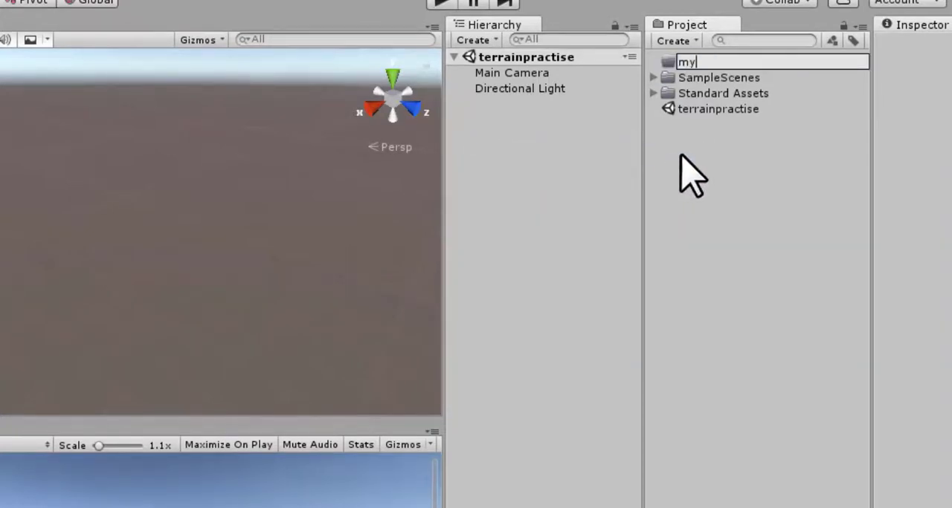
type("Scenes")
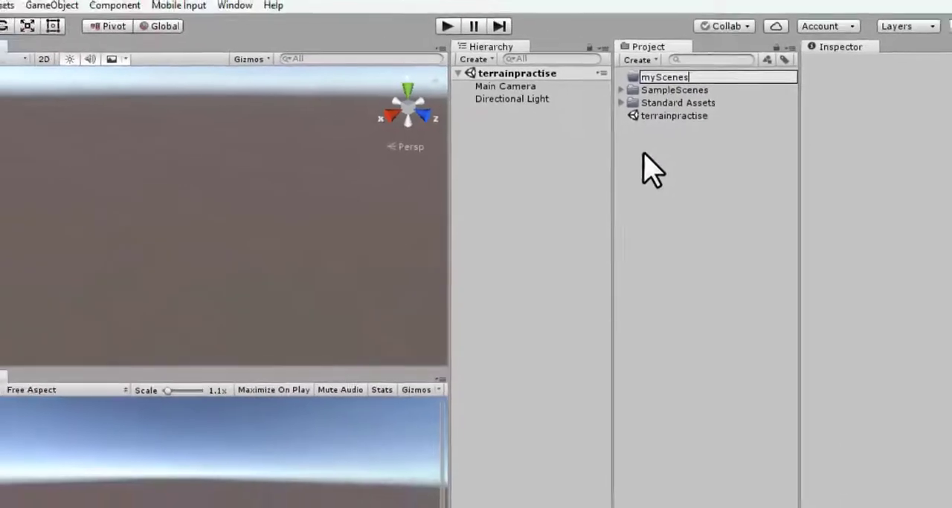
key("Return")
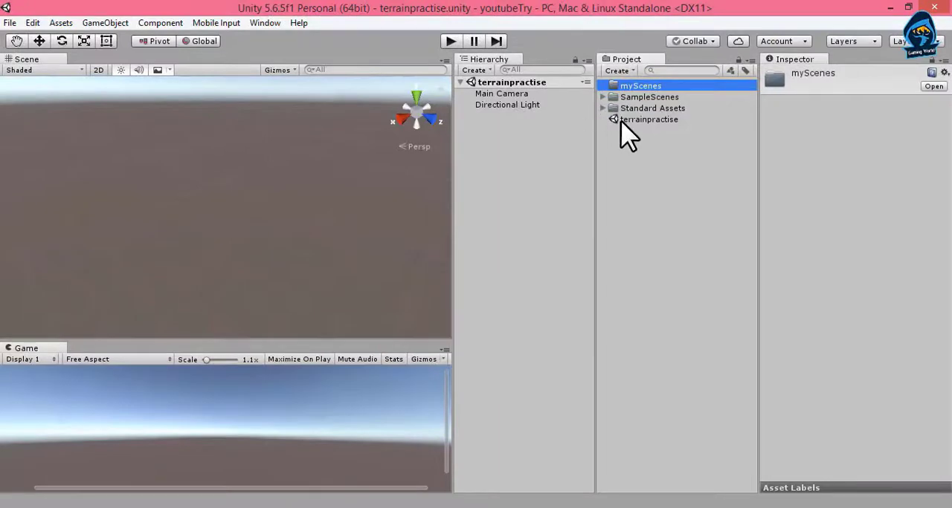
left_click_drag(622, 121, 627, 93)
left_click(621, 146)
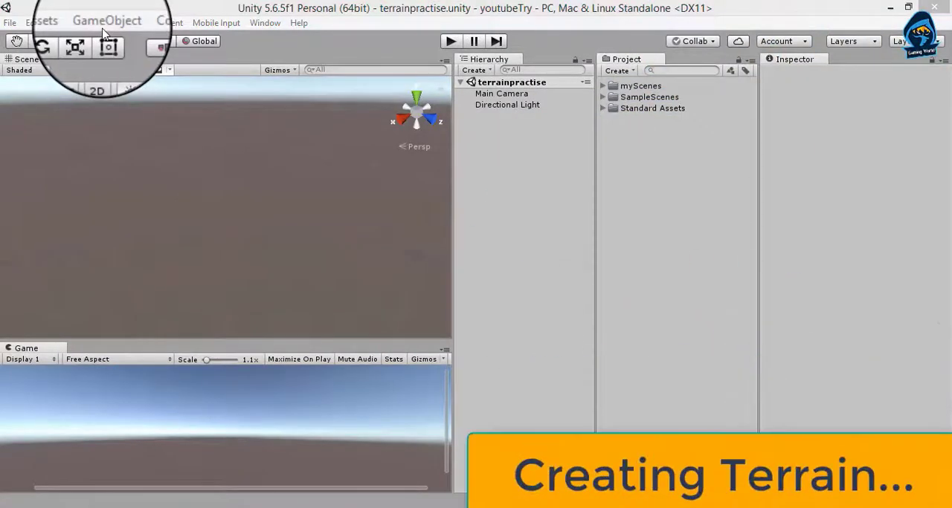
Add a 3D Terrain object to the scene.
left_click(104, 22)
mouse_move(90, 70)
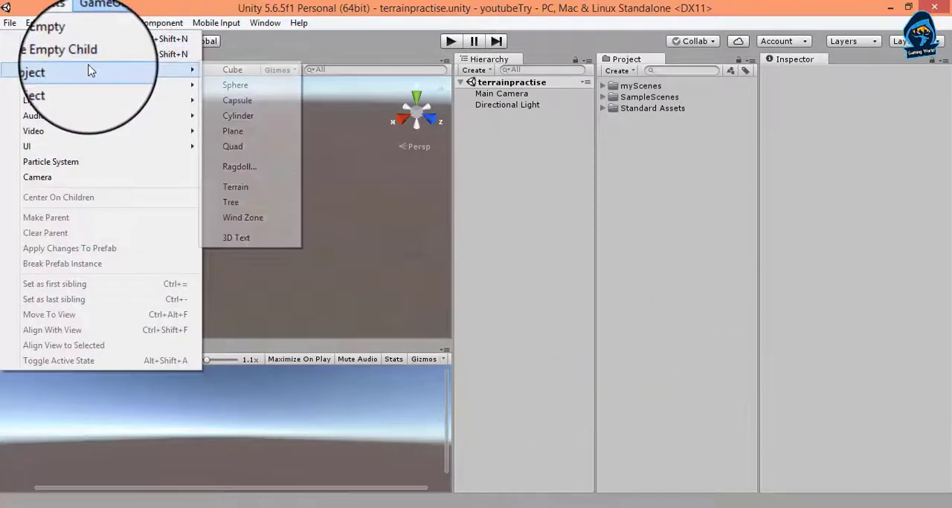
left_click(230, 189)
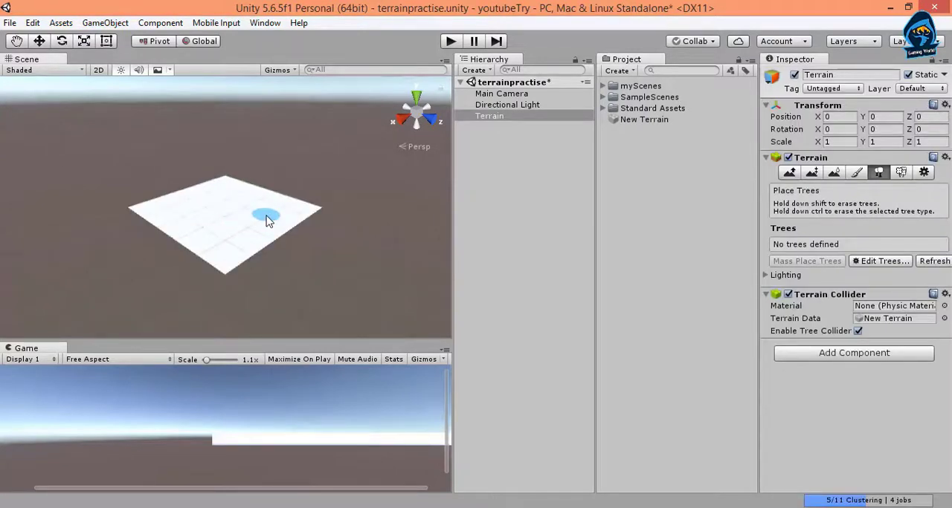
scroll(237, 245, "up", 2)
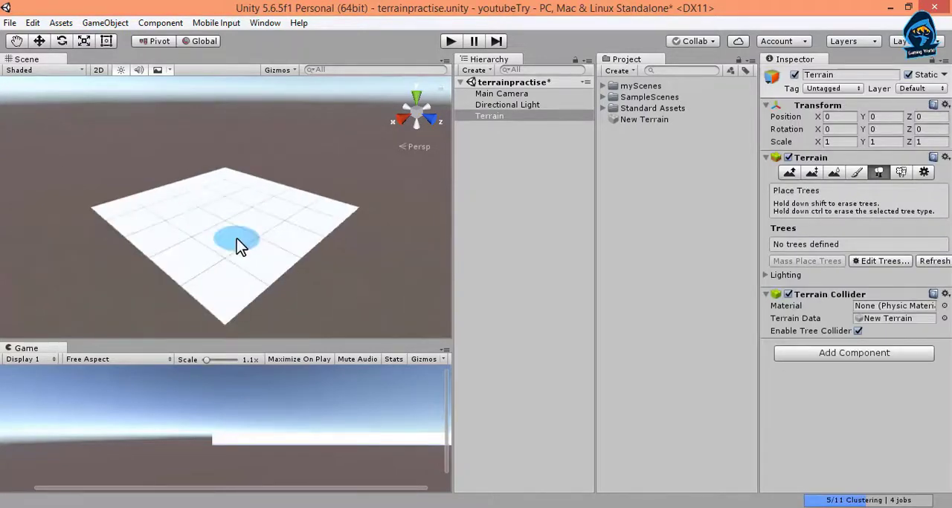
scroll(237, 238, "up", 4)
scroll(236, 239, "down", 4)
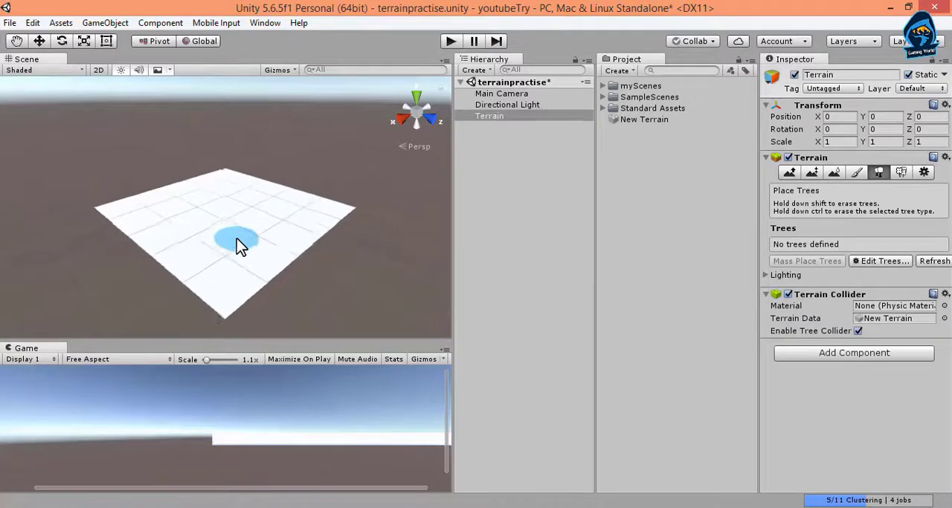
scroll(236, 245, "up", 3)
scroll(236, 245, "down", 3)
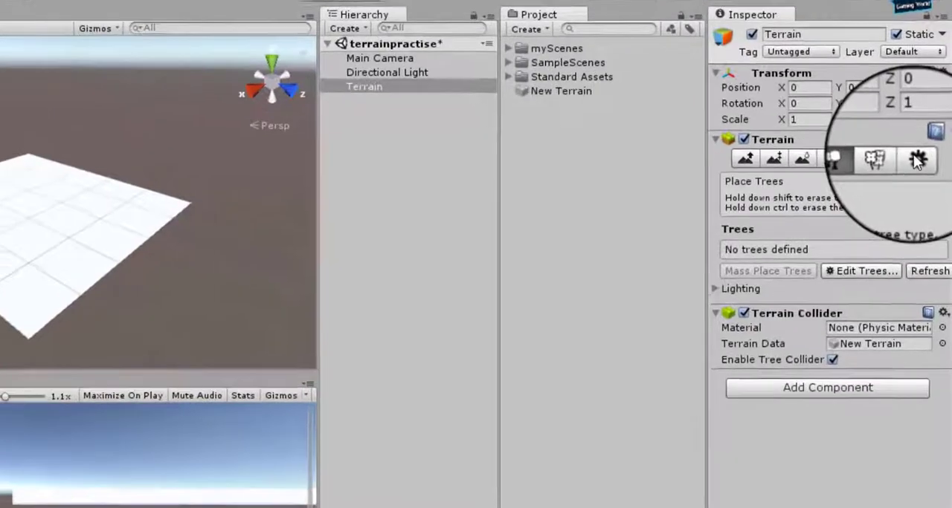
Set the Terrain Width to 200 in the terrain's resolution settings.
left_click(921, 166)
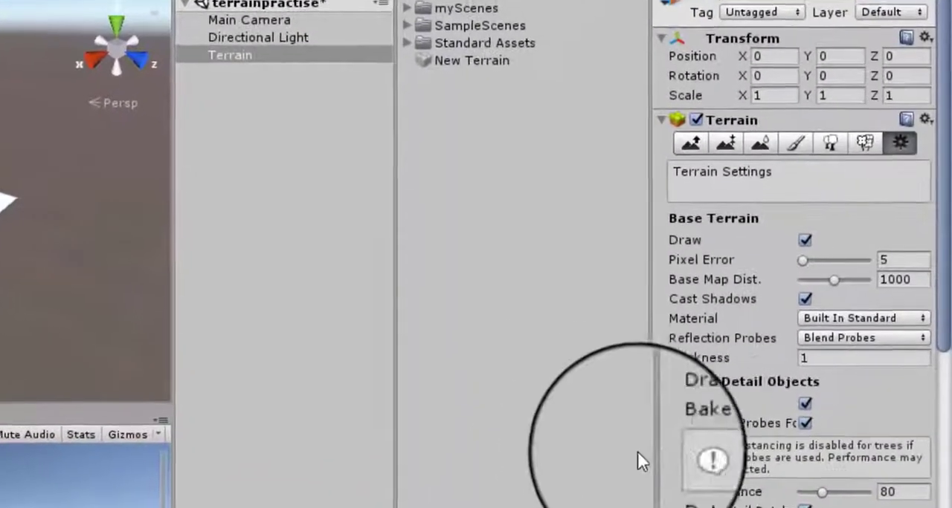
scroll(773, 469, "down", 5)
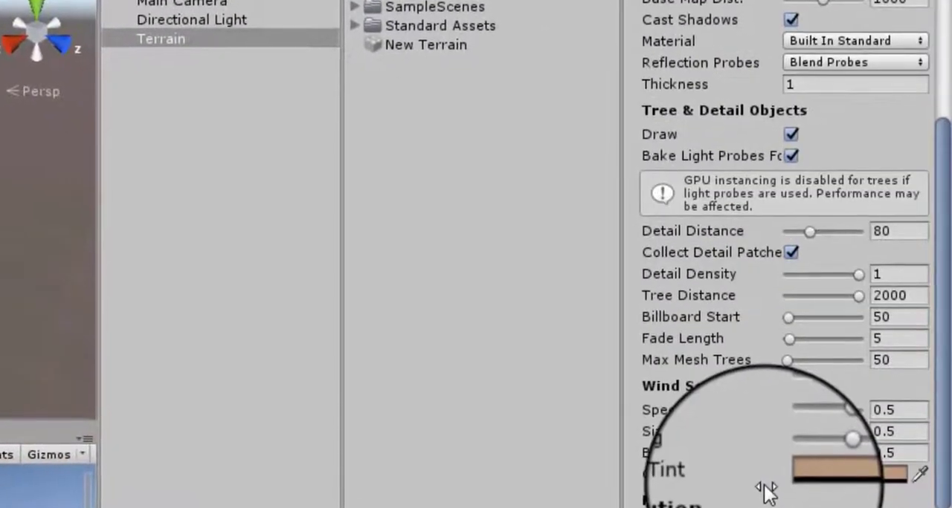
scroll(766, 487, "down", 4)
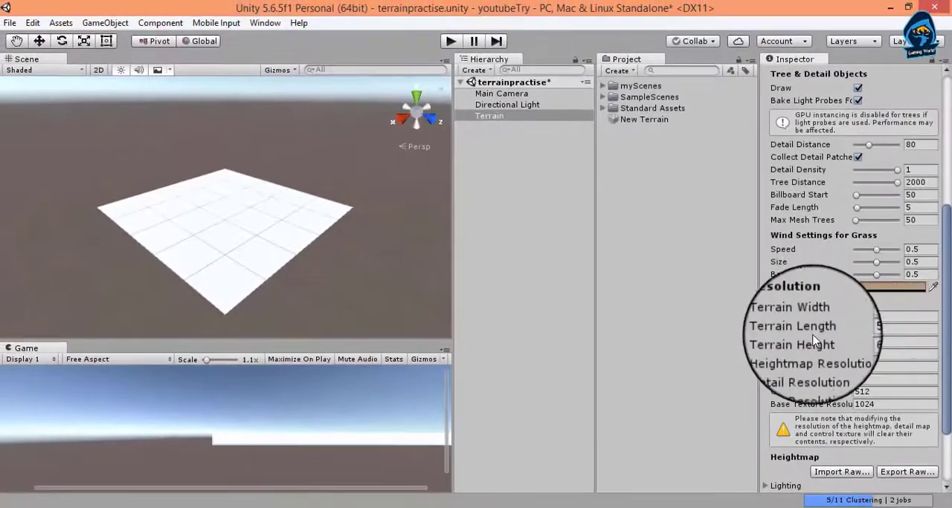
left_click(862, 320)
key("Right")
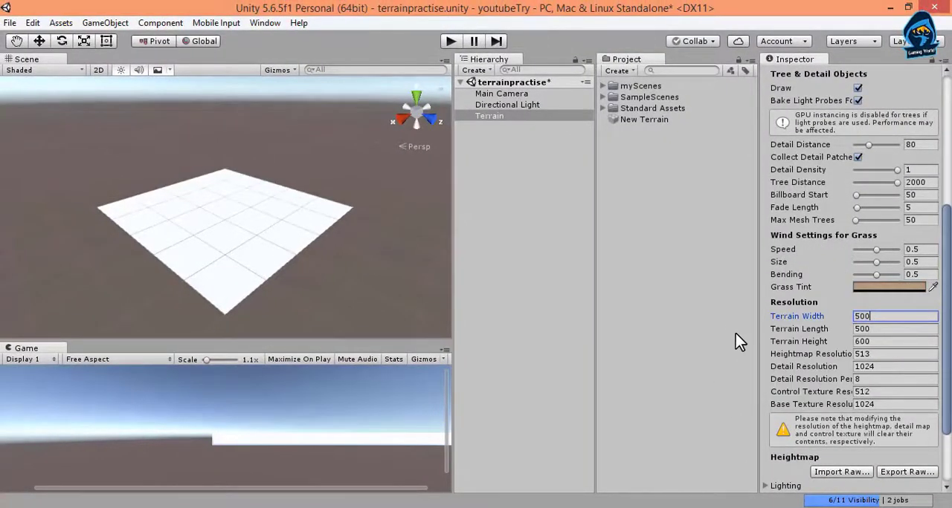
key("BackSpace")
key("BackSpace")
key("BackSpace")
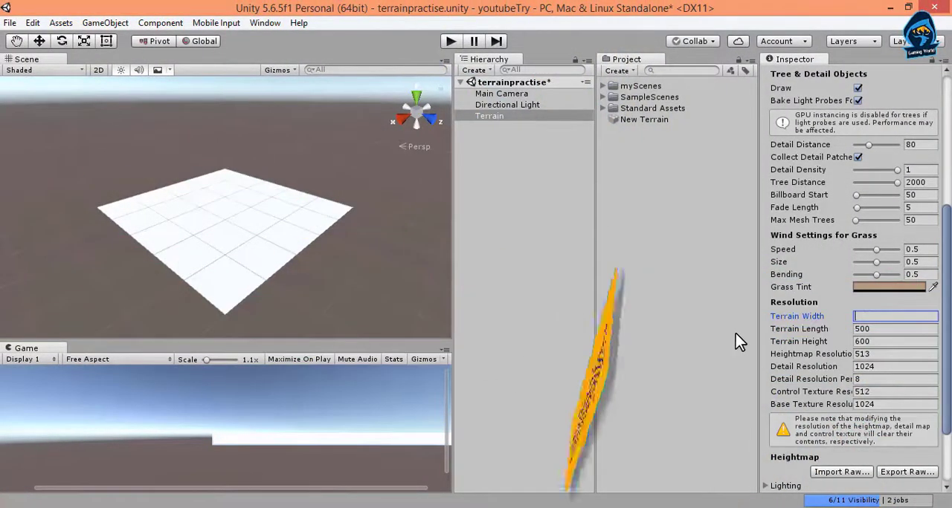
type("200")
key("Return")
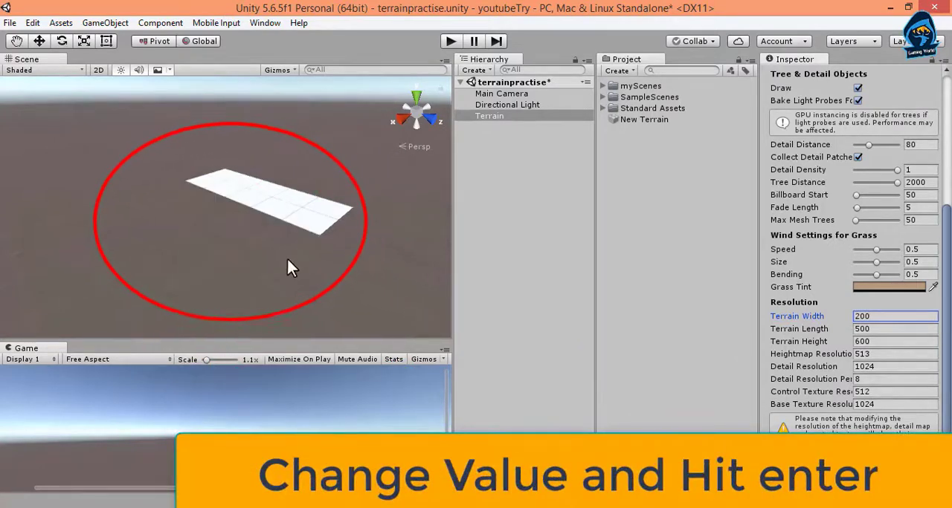
Set the Terrain Length to 200.
left_click(877, 331)
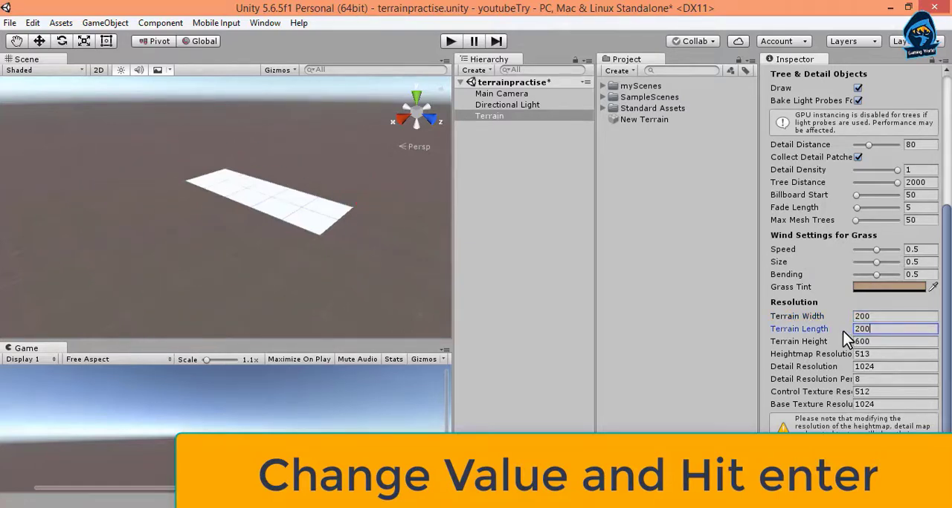
type("200")
key("Return")
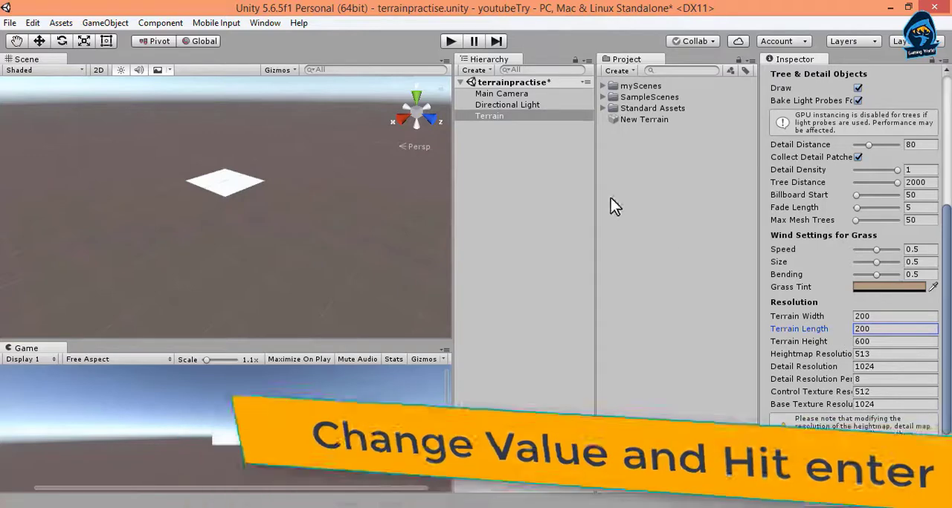
Raise a group of mountains near the terrain's centre using the smallest soft round brush, size 75 and opacity 70.
left_click(518, 115)
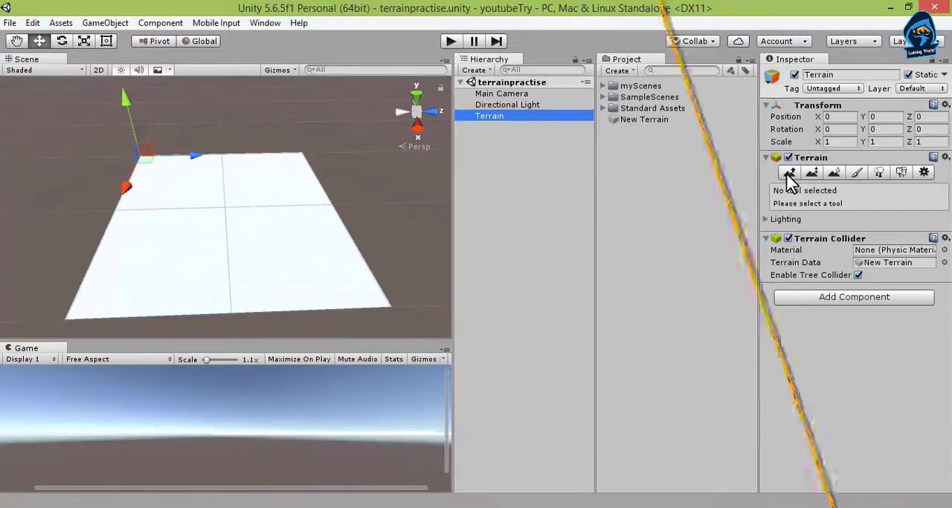
left_click(789, 173)
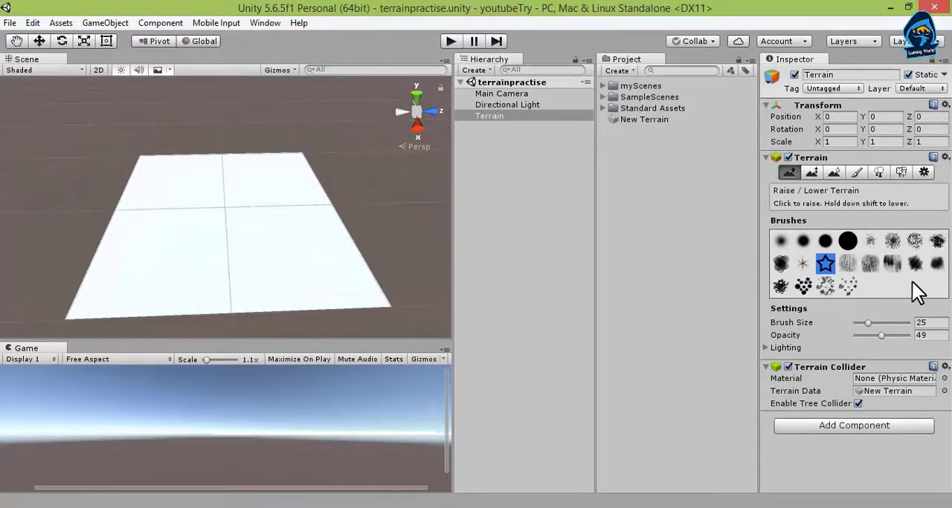
left_click(780, 242)
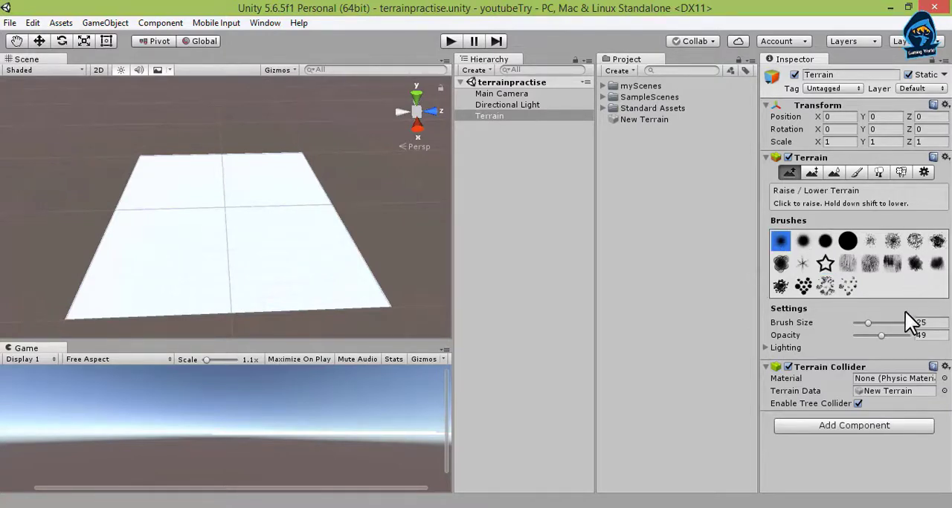
mouse_move(866, 322)
left_mouse_down()
mouse_move(896, 322)
mouse_move(853, 323)
mouse_move(914, 332)
left_mouse_up()
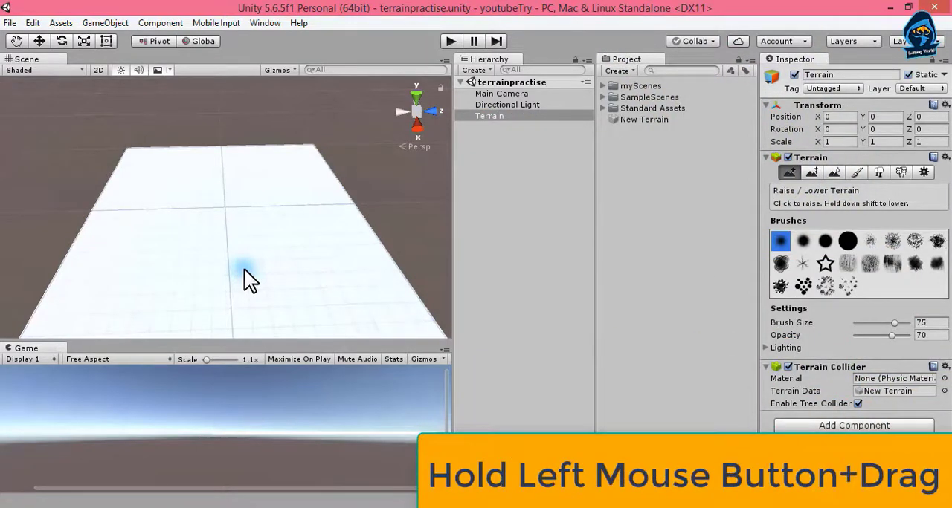
mouse_move(245, 271)
left_mouse_down()
mouse_move(251, 236)
mouse_move(208, 256)
mouse_move(245, 283)
mouse_move(251, 235)
left_mouse_up()
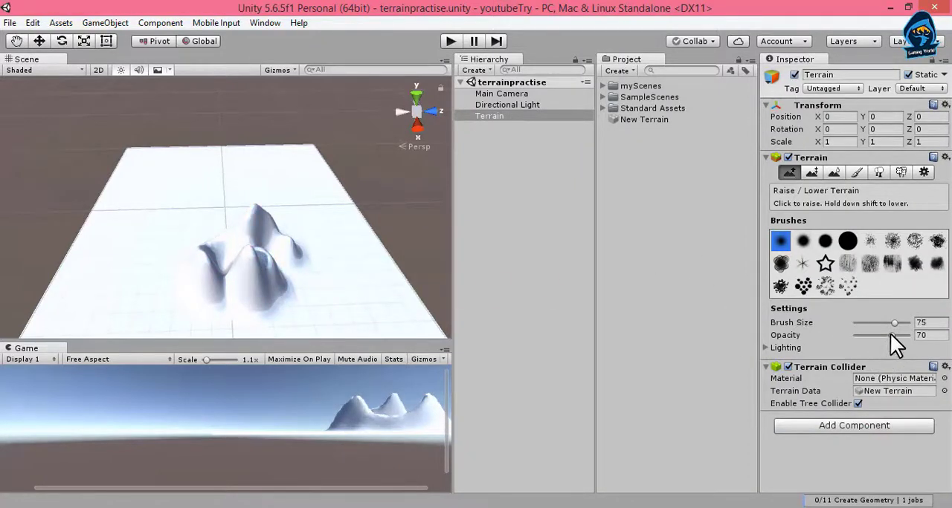
Set the brush opacity to 33, raise low hills around the existing mountains and build up two tall peaks among them.
left_click_drag(890, 335, 871, 337)
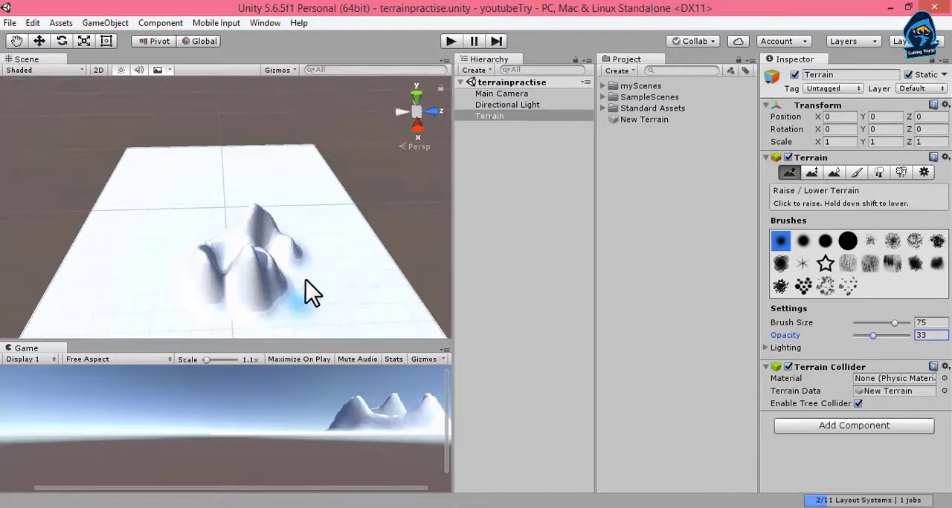
mouse_move(304, 283)
left_mouse_down()
mouse_move(315, 278)
mouse_move(295, 201)
mouse_move(237, 191)
mouse_move(178, 214)
mouse_move(156, 260)
mouse_move(195, 312)
left_mouse_up()
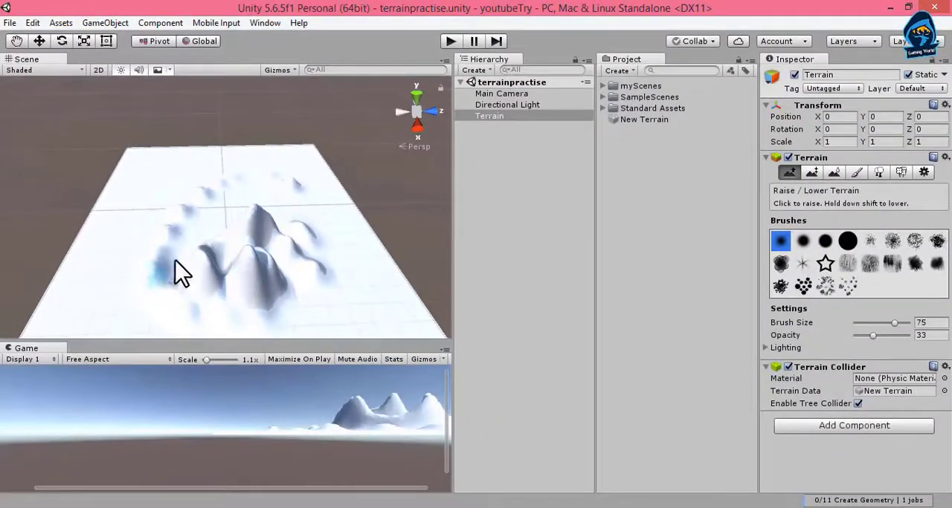
mouse_move(174, 261)
left_mouse_down()
mouse_move(139, 269)
mouse_move(139, 313)
mouse_move(201, 323)
mouse_move(286, 302)
mouse_move(249, 253)
left_mouse_up()
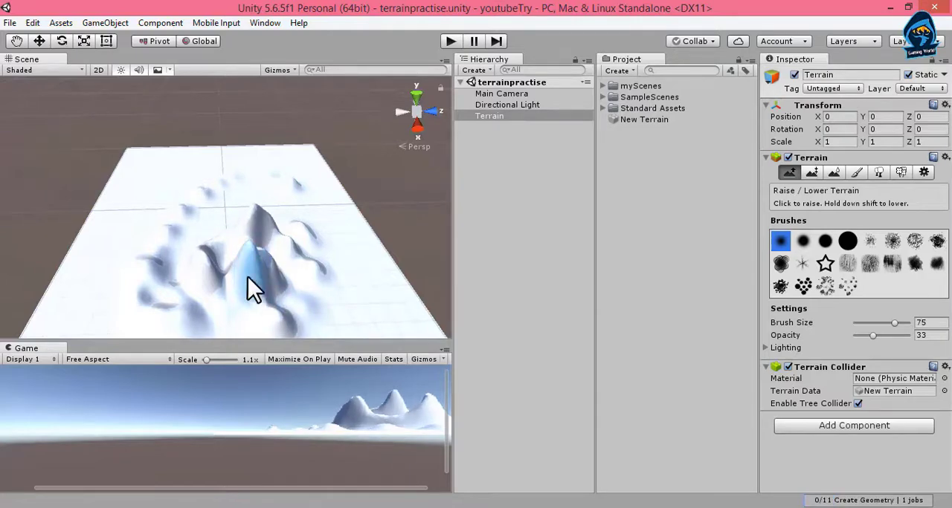
mouse_move(244, 261)
left_mouse_down()
mouse_move(271, 309)
mouse_move(249, 254)
mouse_move(271, 287)
mouse_move(209, 275)
left_mouse_up()
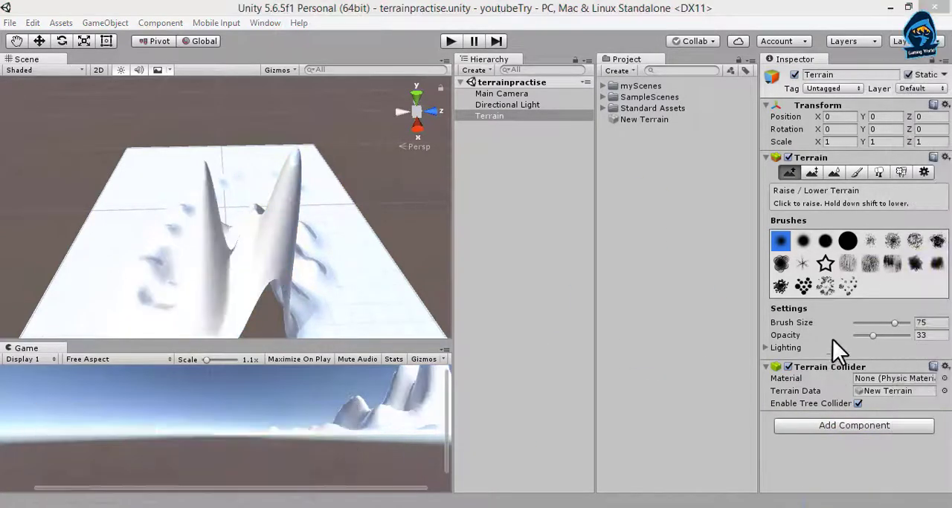
Choose the star-shaped brush and raise the terrain with it from one side to the other.
left_click(823, 262)
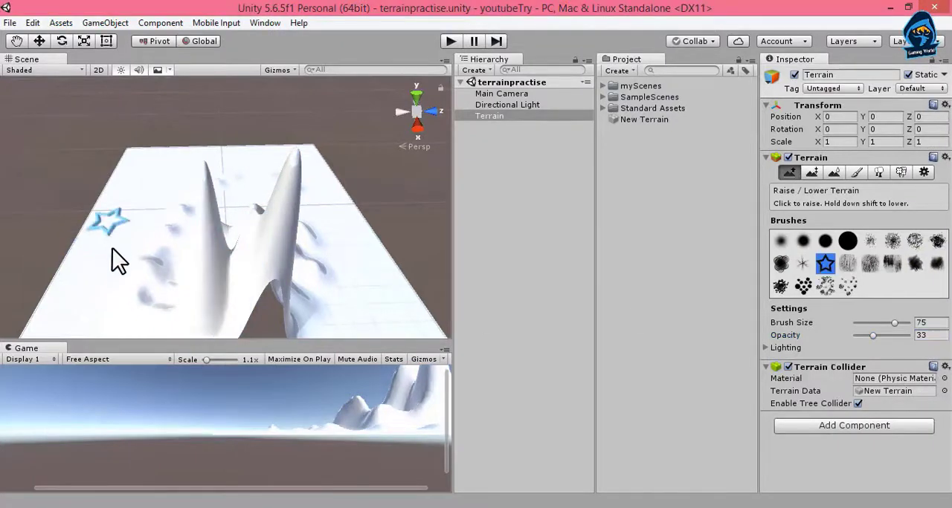
mouse_move(112, 248)
left_mouse_down()
mouse_move(112, 271)
mouse_move(147, 189)
mouse_move(152, 253)
mouse_move(206, 180)
mouse_move(308, 250)
mouse_move(378, 269)
left_mouse_up()
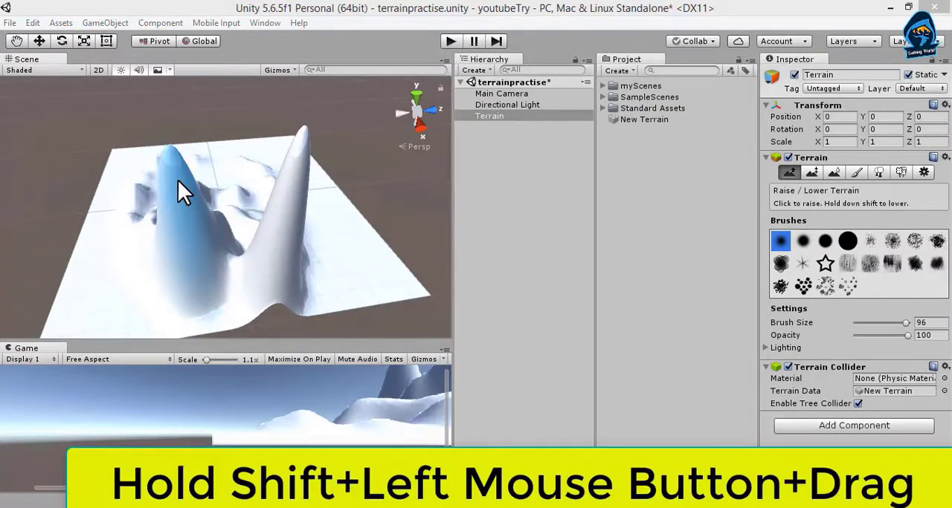
Lower one tall peak with the smallest soft round brush, and cut down the terrain around the other peak with the star-shaped brush.
mouse_move(178, 180)
left_mouse_down("shift")
mouse_move(203, 279)
mouse_move(204, 263)
mouse_move(185, 252)
left_mouse_up("shift")
mouse_move(182, 197)
left_mouse_down("shift")
mouse_move(193, 221)
mouse_move(191, 185)
mouse_move(193, 202)
left_mouse_up("shift")
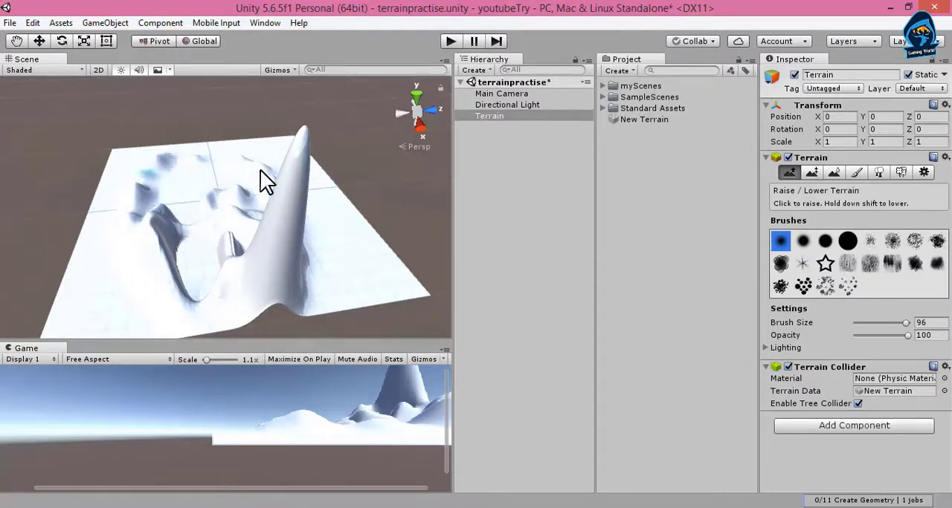
left_click(825, 263)
left_click_drag(294, 166, 288, 217, "shift")
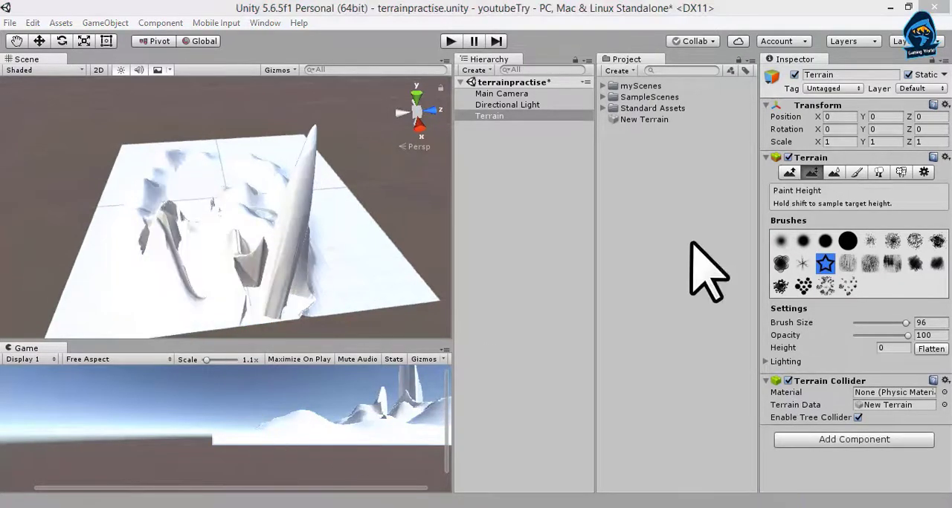
Paint the remaining tall peak and the opposite ridge towards height 0 with a speckled brush, size 96 and opacity 100.
left_click(811, 172)
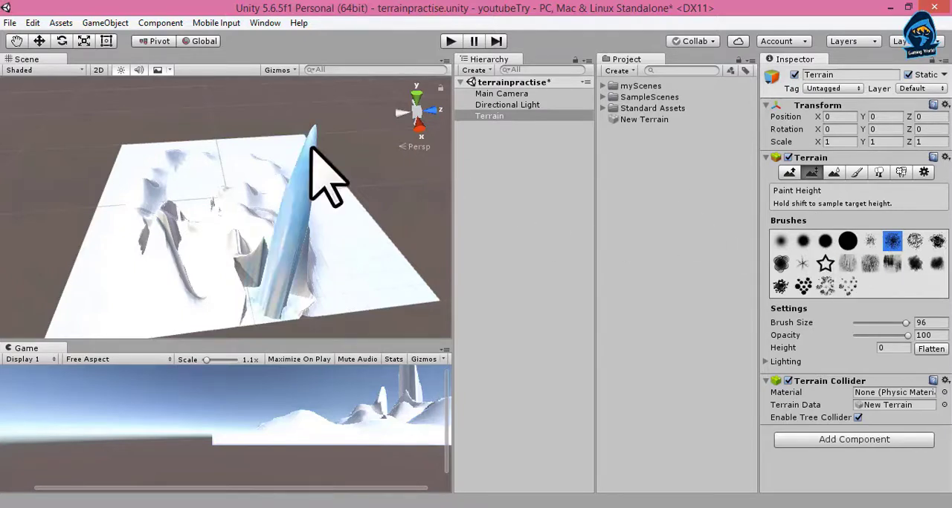
left_click_drag(312, 153, 309, 146)
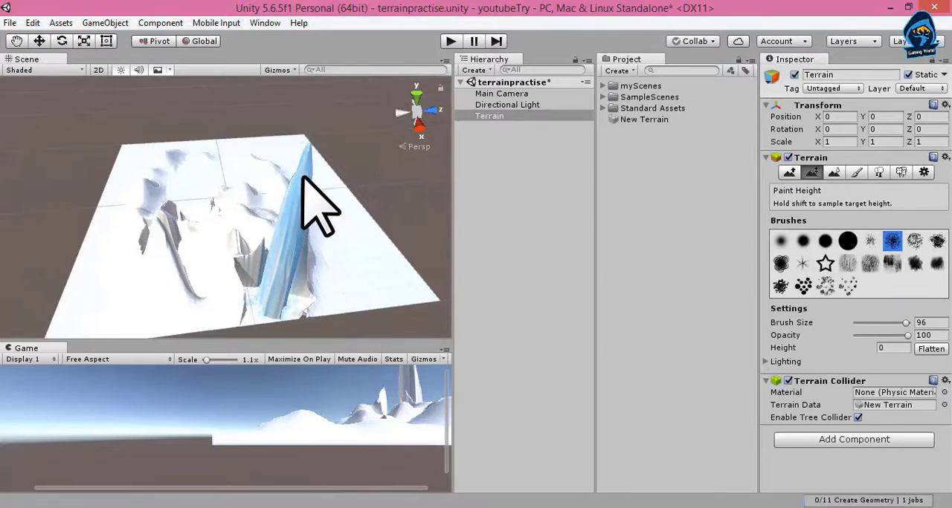
left_click_drag(297, 194, 295, 223)
left_click(298, 224)
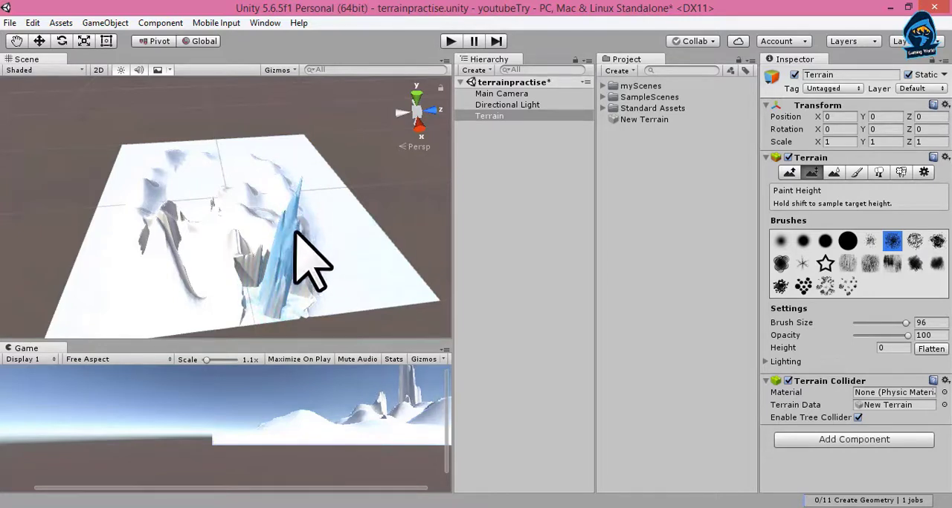
left_click(172, 221)
mouse_move(170, 217)
left_mouse_down()
mouse_move(144, 238)
mouse_move(182, 225)
left_mouse_up()
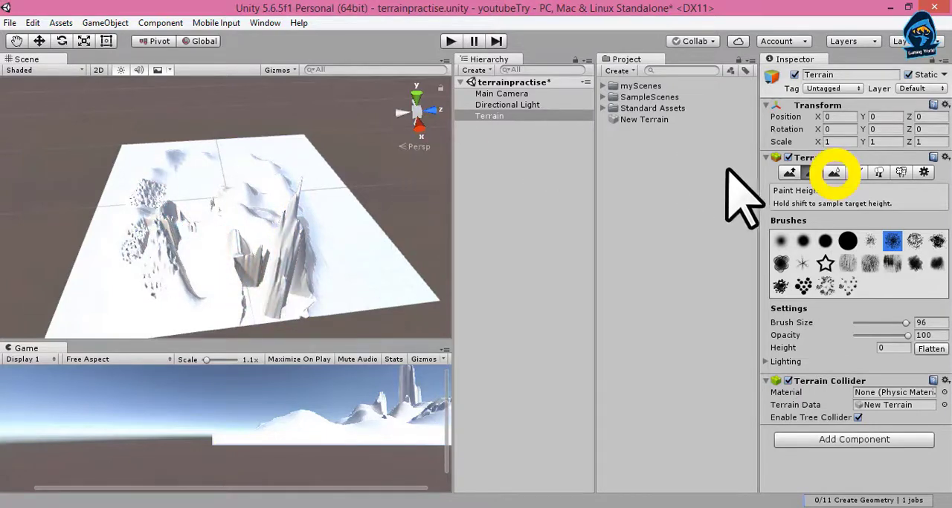
Raise a cluster of jagged spikes from the ridge to the terrain's centre with the speckled brush.
left_click(832, 172)
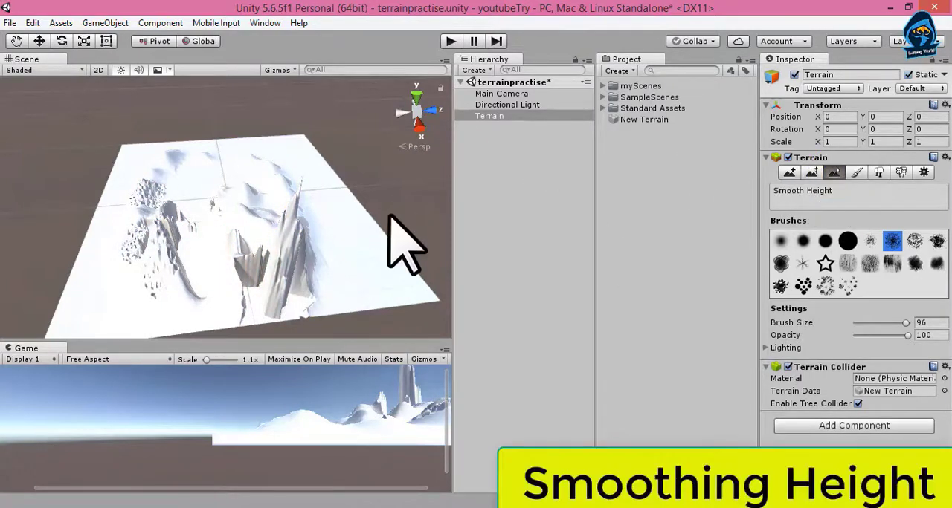
left_click(789, 172)
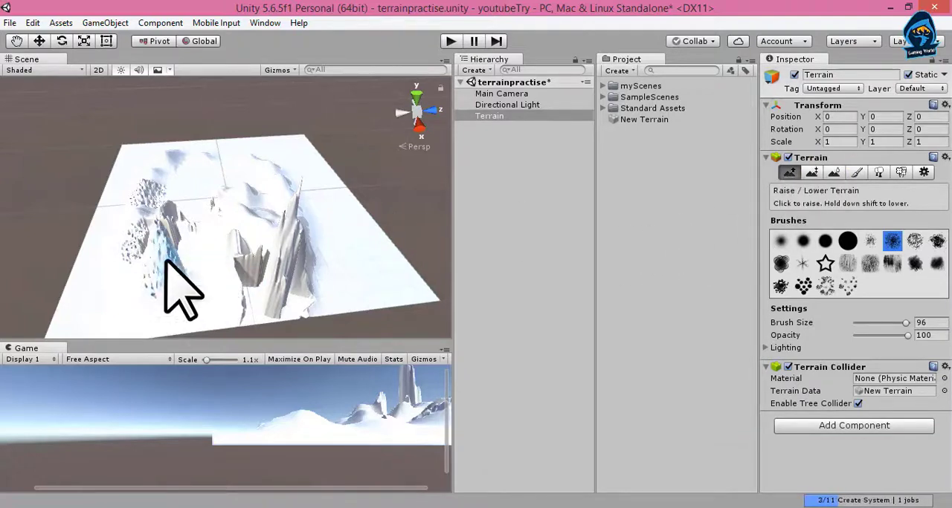
mouse_move(165, 260)
left_mouse_down()
mouse_move(240, 186)
mouse_move(257, 206)
left_mouse_up()
scroll(259, 199, "down", 3)
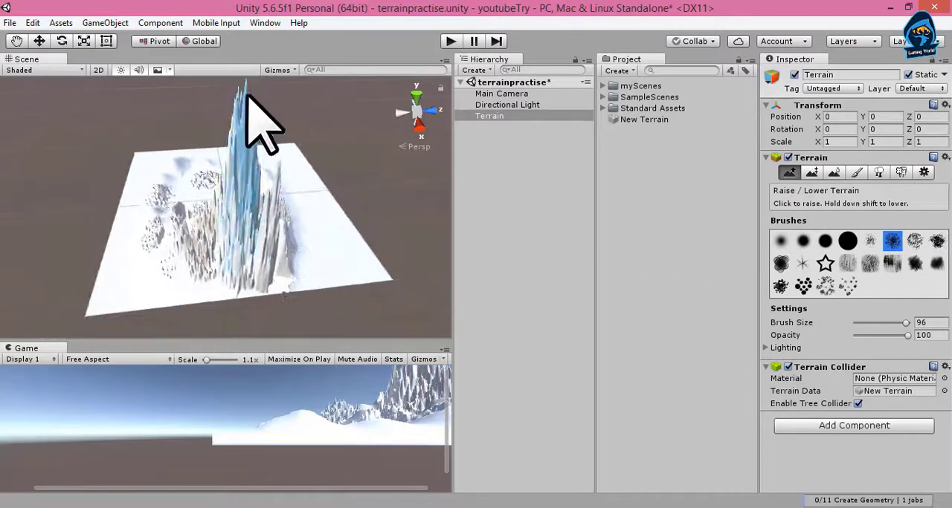
Smooth the height of the tall central spikes with the largest solid round brush.
left_click(833, 173)
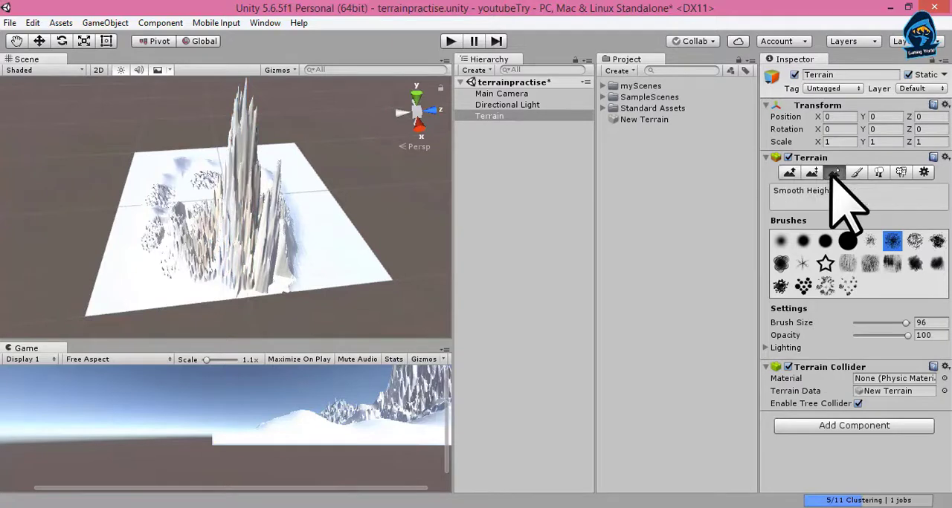
left_click(847, 240)
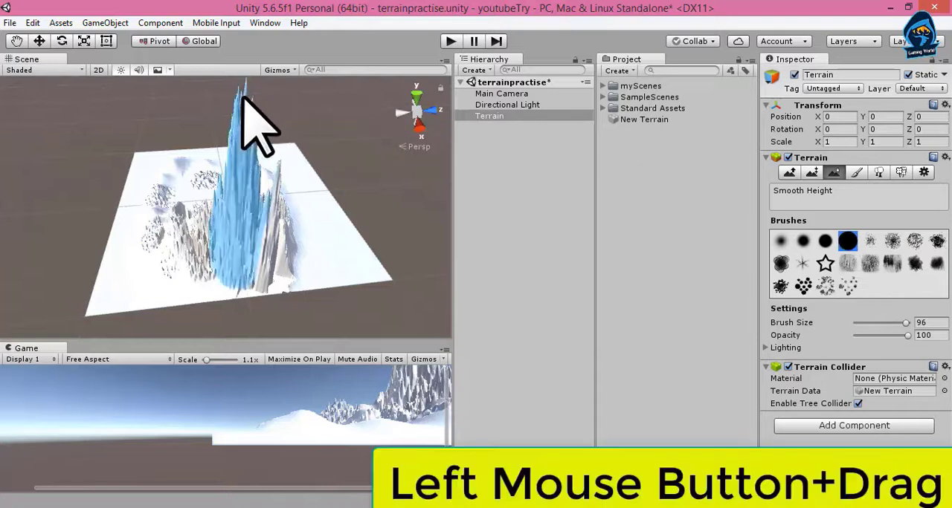
left_click_drag(244, 96, 269, 220)
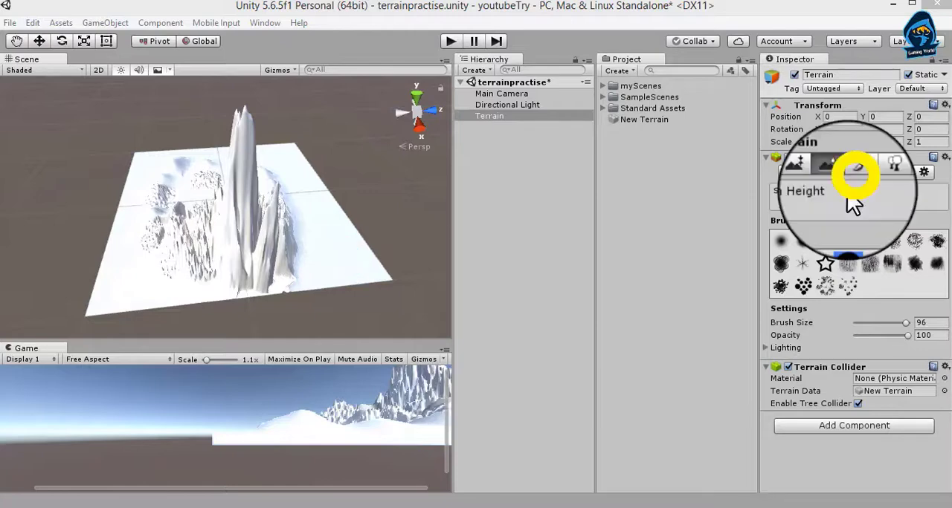
Add a plain grass image as the terrain's first paint texture, keeping the tiling size at 15 by 15.
left_click(851, 173)
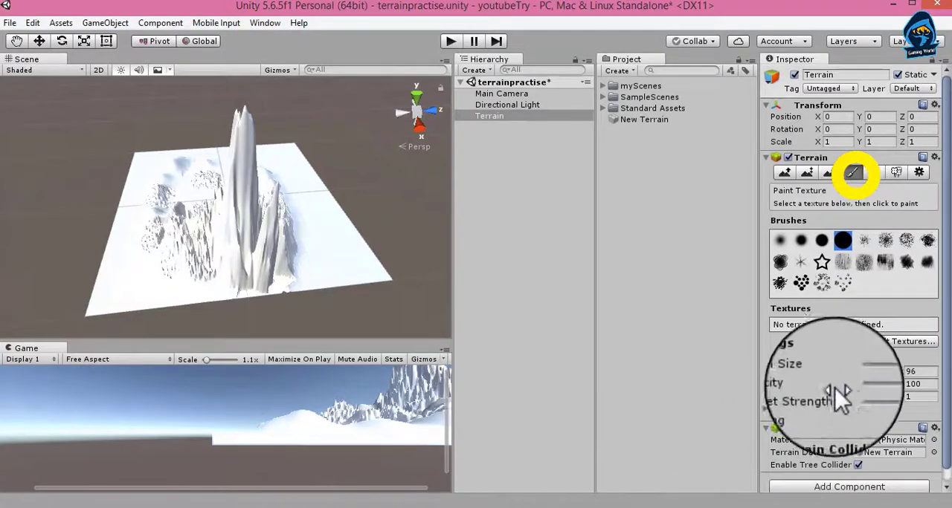
scroll(837, 383, "down", 1)
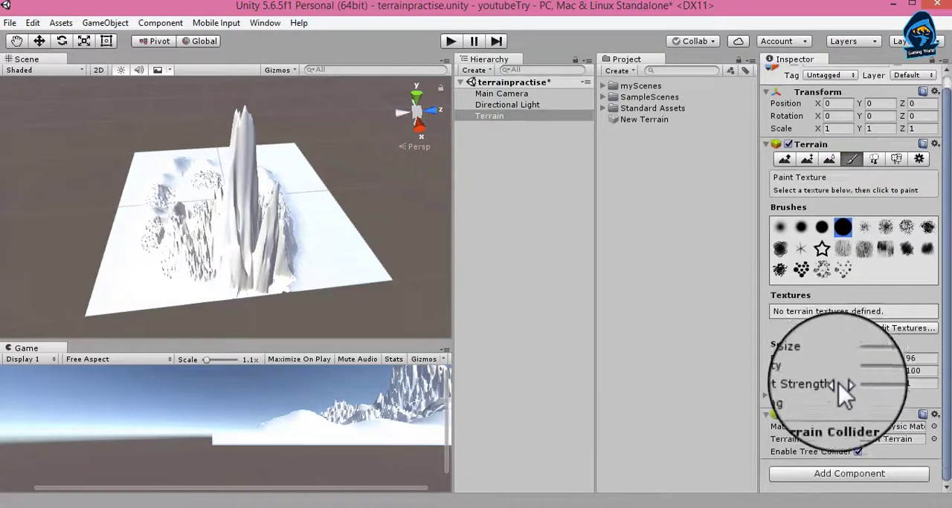
left_click(881, 328)
left_click(877, 336)
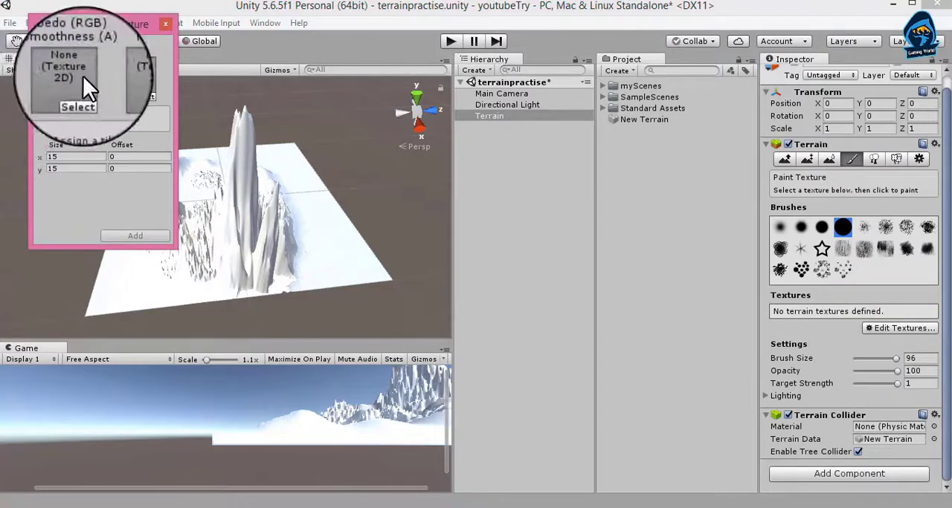
left_click(78, 107)
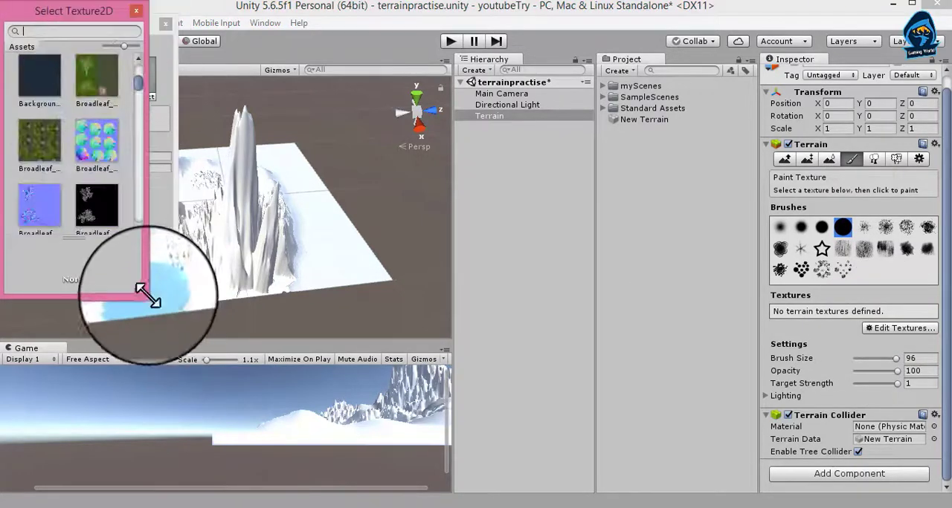
left_click_drag(143, 295, 592, 290)
left_click_drag(218, 9, 505, 109)
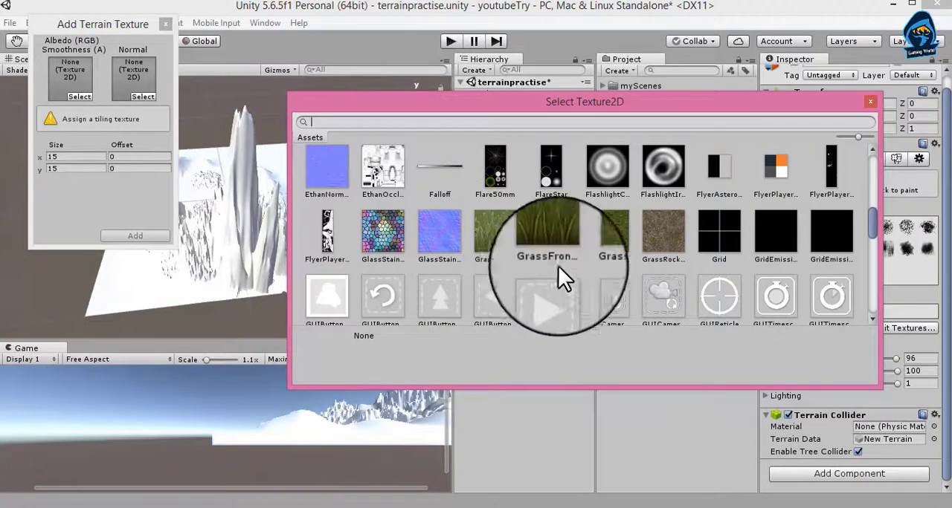
left_click(602, 244)
double_click(601, 244)
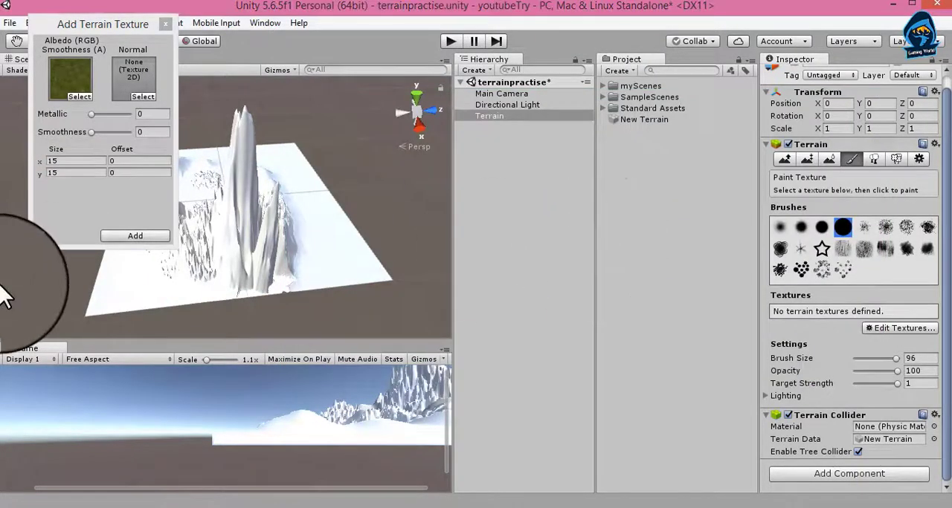
left_click(139, 237)
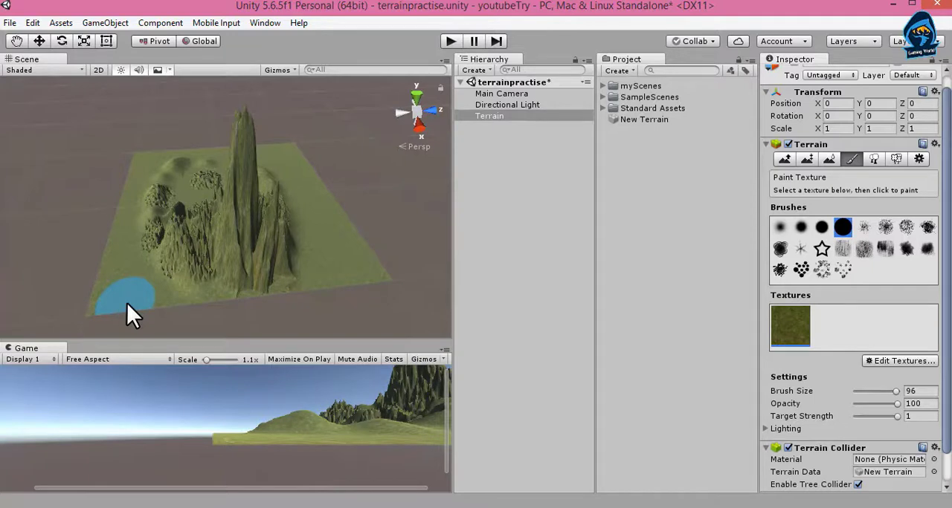
Add Broadleaf_Mobile_Atlas as a second terrain texture.
scroll(126, 303, "up", 3)
left_click(886, 361)
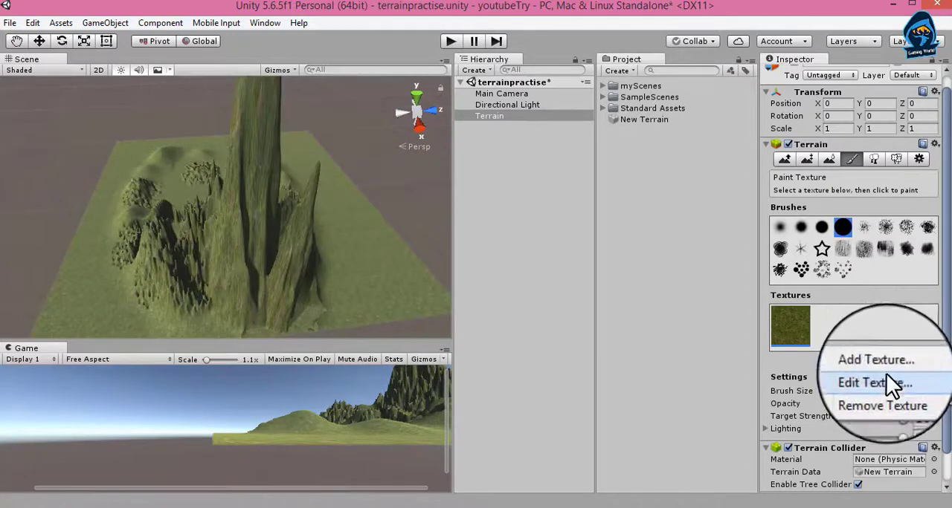
left_click(885, 360)
left_click(80, 96)
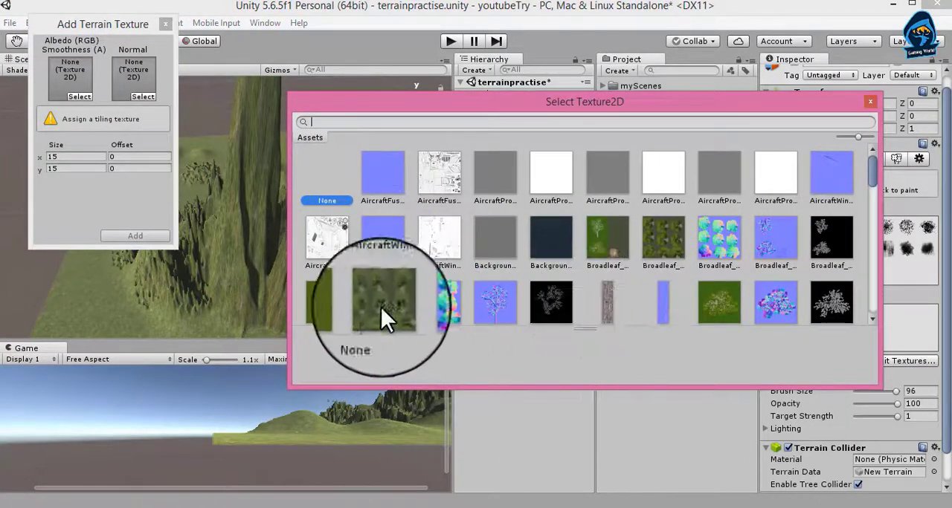
left_click(327, 300)
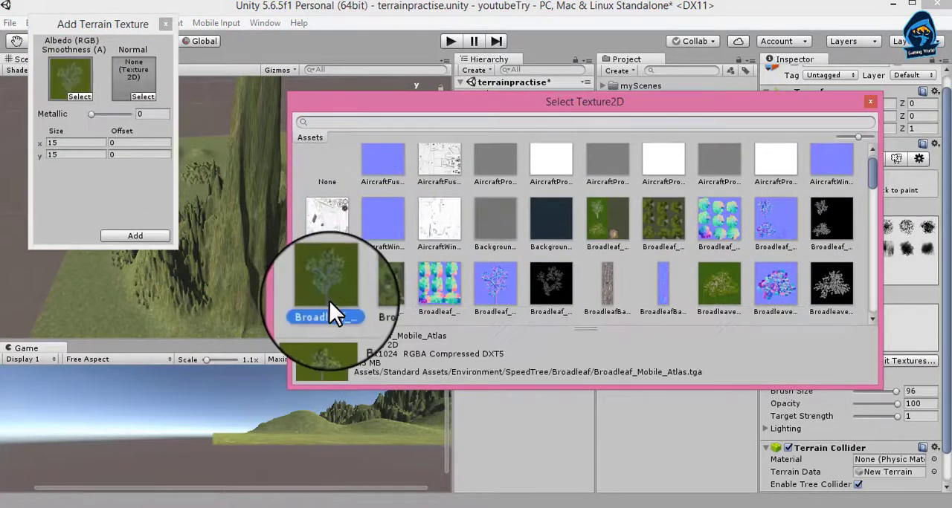
double_click(329, 301)
left_click(133, 234)
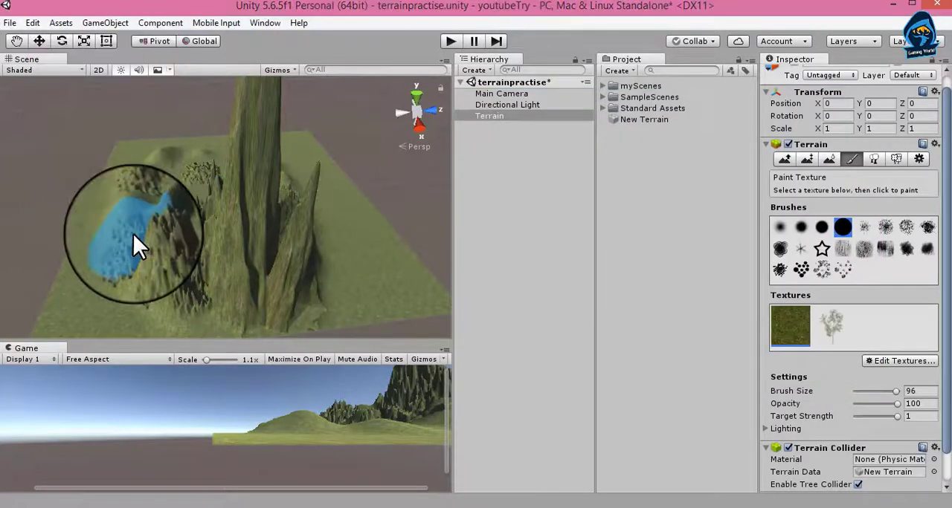
Paint the broadleaf texture over the mountains and the ground beside them, and remove that texture from the terrain.
left_click(832, 339)
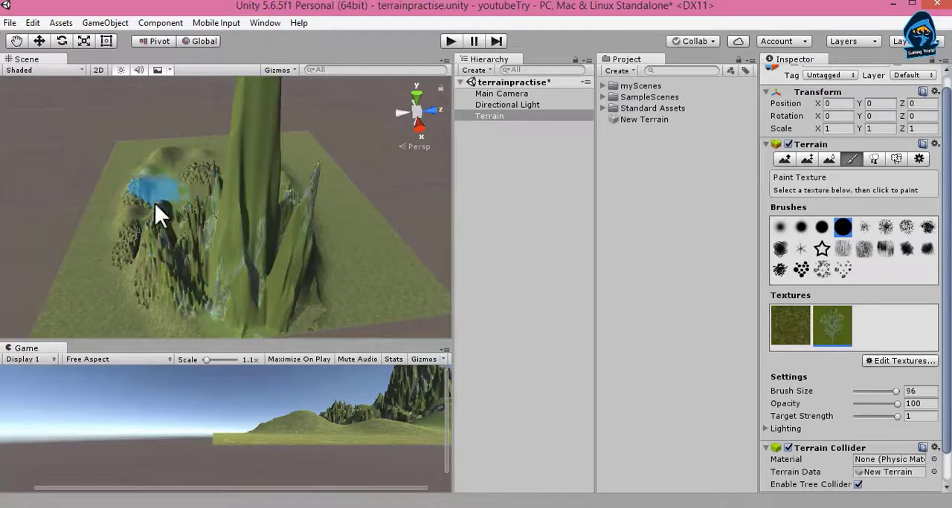
mouse_move(155, 203)
left_mouse_down()
mouse_move(113, 221)
mouse_move(170, 315)
mouse_move(263, 259)
mouse_move(94, 293)
mouse_move(134, 275)
left_mouse_up()
scroll(134, 275, "down", 1)
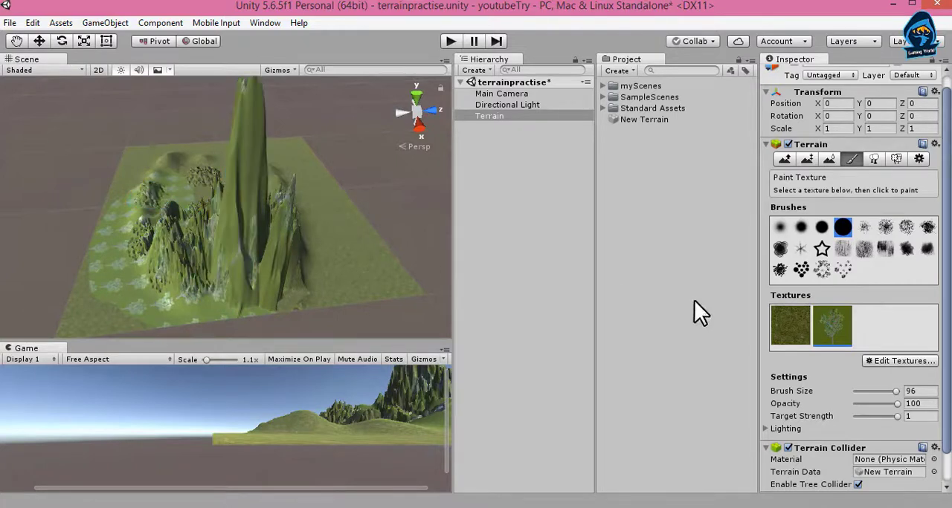
left_click(879, 362)
left_click(865, 396)
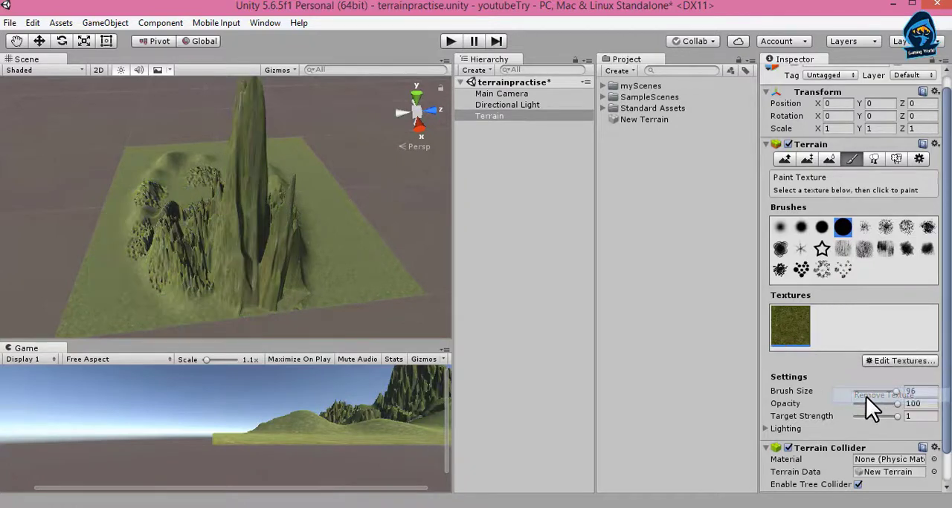